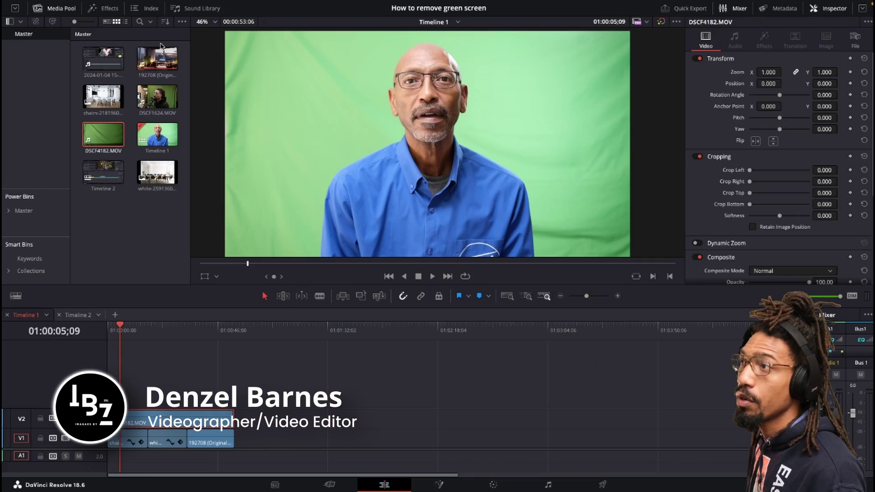
# Search the Effects Library for '3d' and apply the 3D Keyer to DSCF4182.MOV on V2.
pyautogui.click(103, 9)
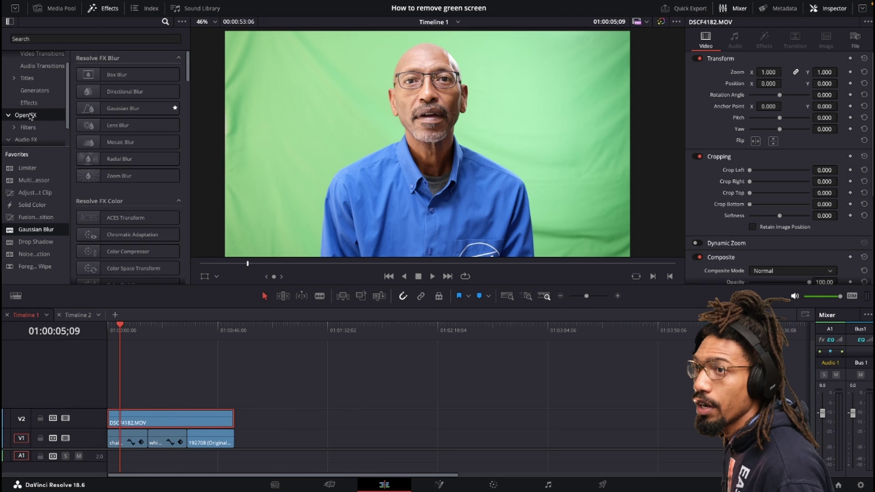
pyautogui.click(50, 38)
pyautogui.write('3')
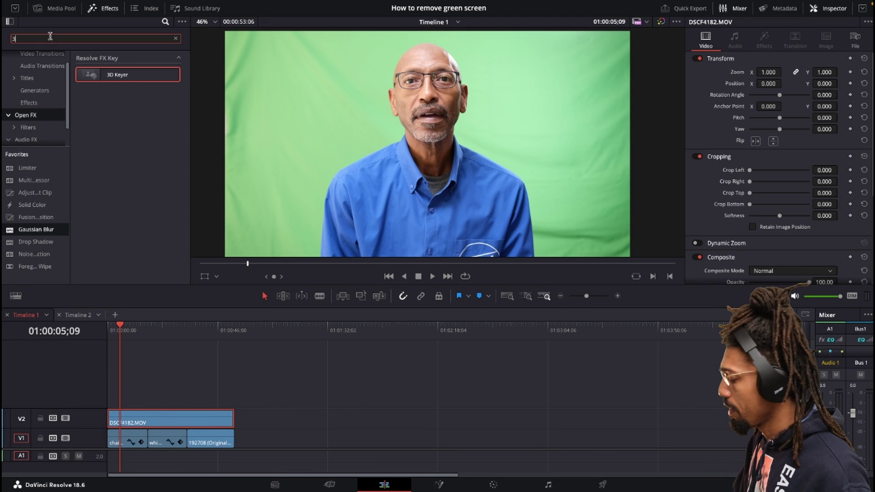
pyautogui.write('d')
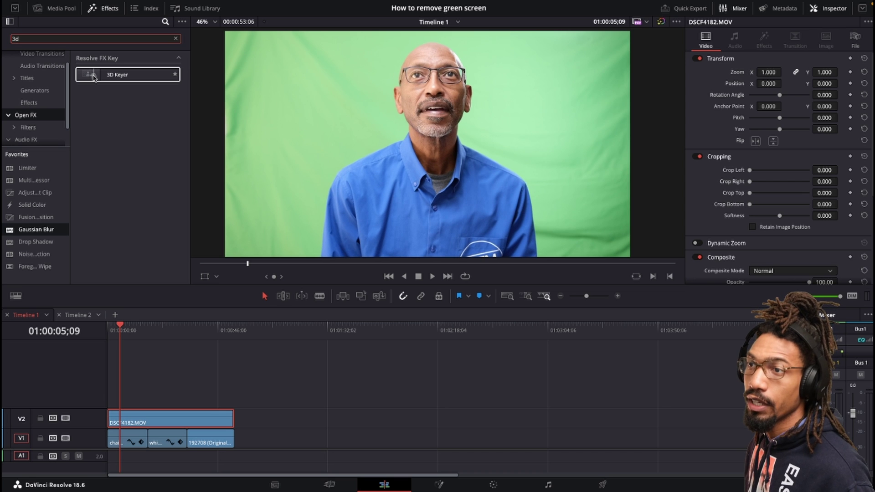
pyautogui.moveTo(93, 77); pyautogui.dragTo(173, 418)
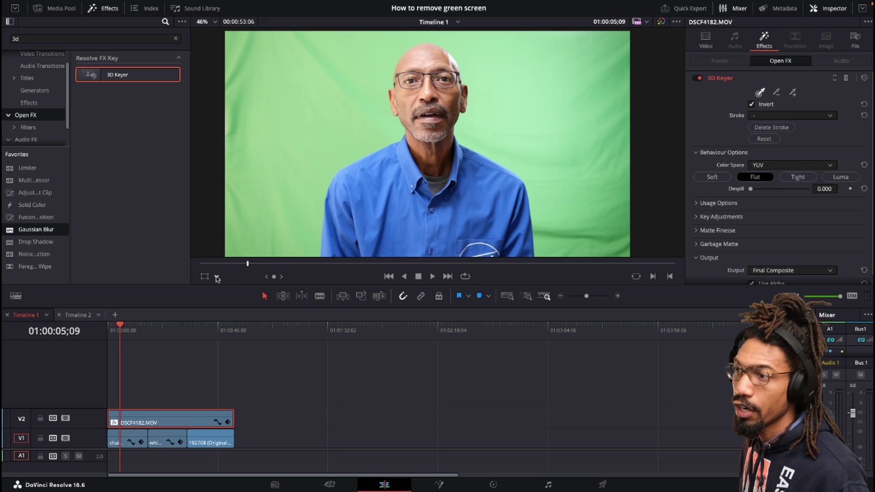
# Switch the viewer to Open FX Overlay and sample the green backdrop with the 3D Keyer picker.
pyautogui.click(217, 278)
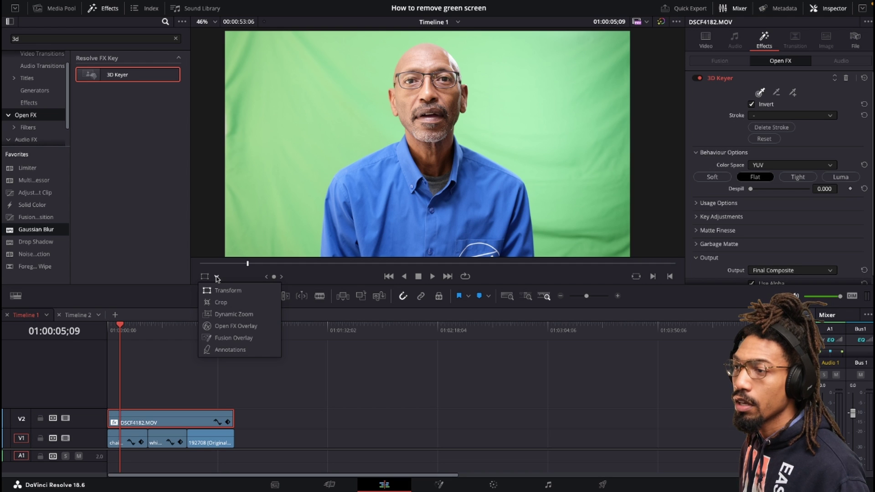
pyautogui.click(233, 327)
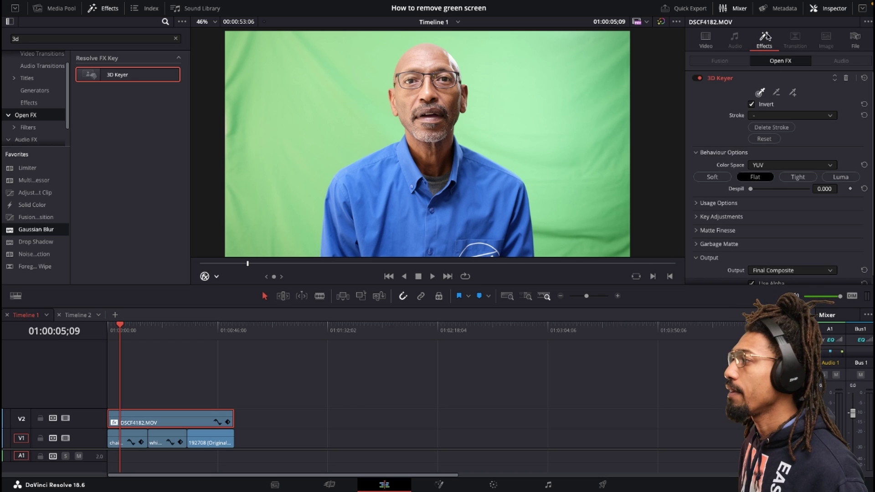
pyautogui.click(760, 93)
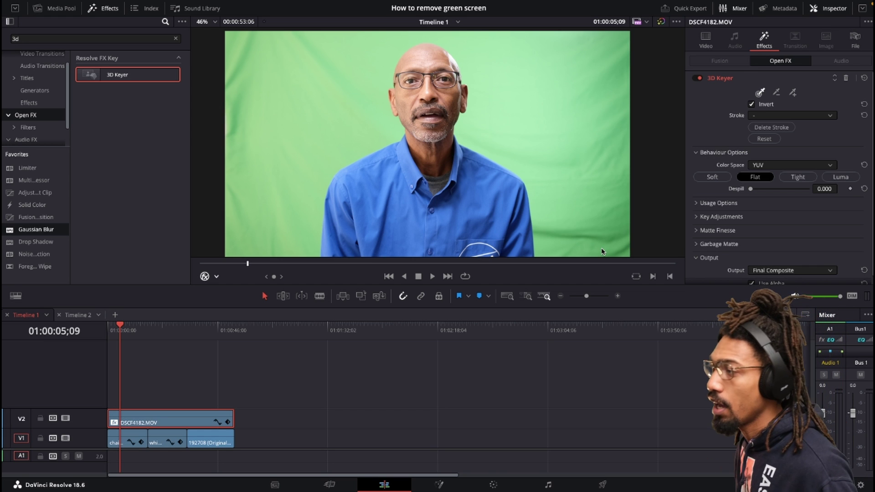
pyautogui.moveTo(602, 251)
pyautogui.mouseDown()
pyautogui.moveTo(543, 76)
pyautogui.moveTo(472, 38)
pyautogui.moveTo(485, 50)
pyautogui.moveTo(426, 33)
pyautogui.moveTo(296, 57)
pyautogui.moveTo(227, 128)
pyautogui.mouseUp()
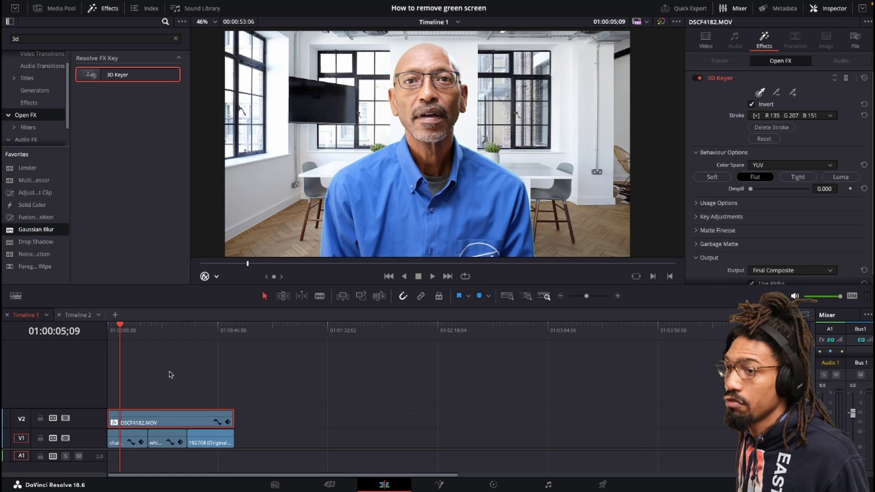
# Check the key over later background clips, then return to the office background frame.
pyautogui.click(165, 339)
pyautogui.click(211, 339)
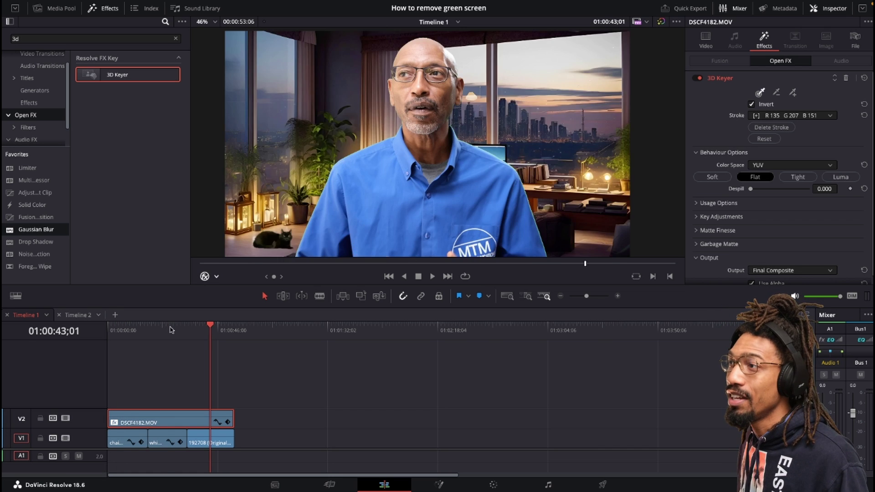
pyautogui.click(130, 339)
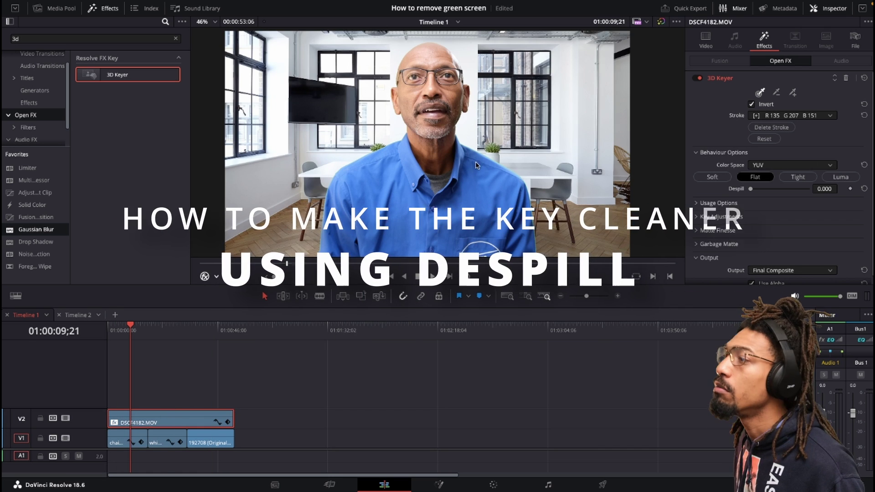
# Zoom into the presenter's shoulder edge and raise the 3D Keyer Despill to 1.000.
pyautogui.scroll(1, 468, 142)
pyautogui.scroll(6, 468, 142)
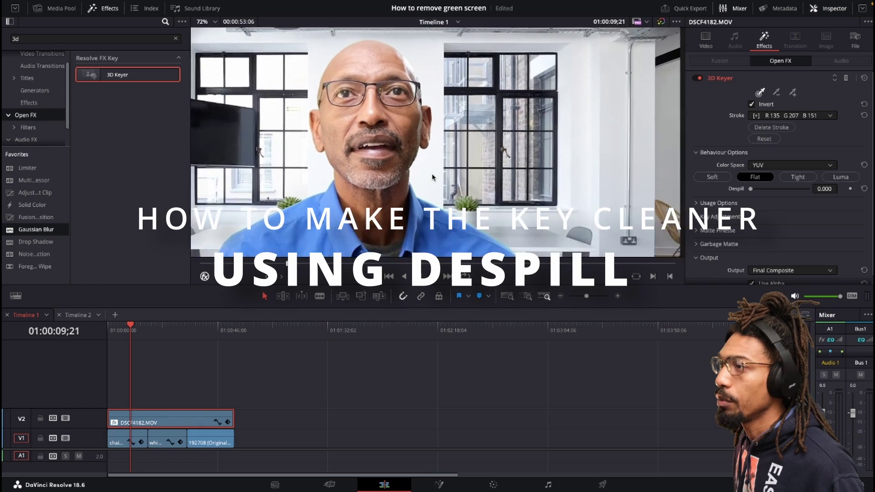
pyautogui.scroll(5, 427, 184)
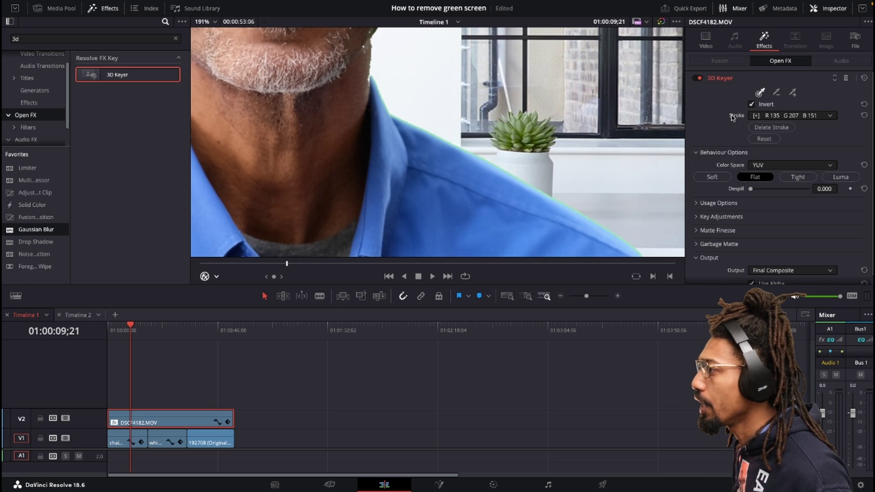
pyautogui.scroll(-1, 733, 118)
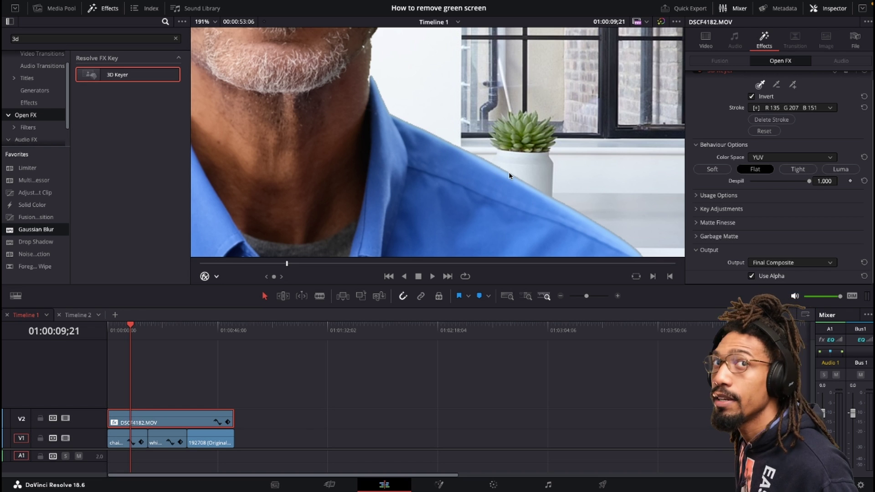
pyautogui.hotkey('shift', 'z')
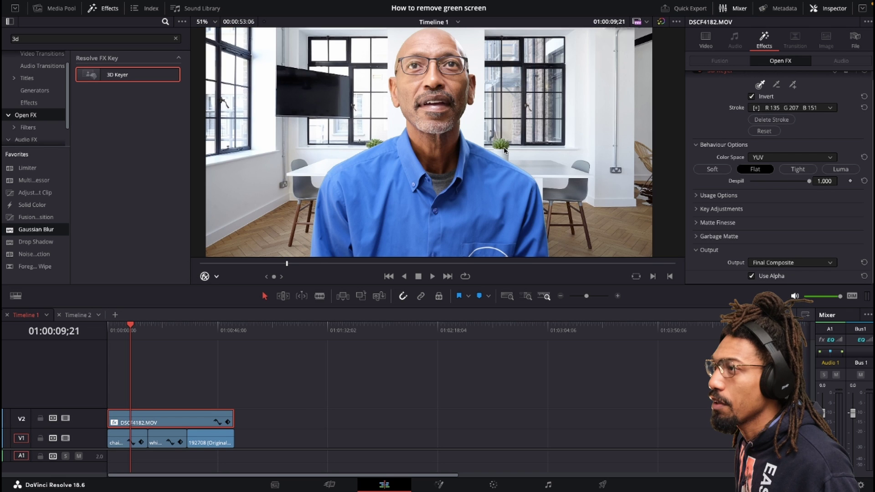
pyautogui.scroll(3, 508, 107)
pyautogui.scroll(5, 469, 139)
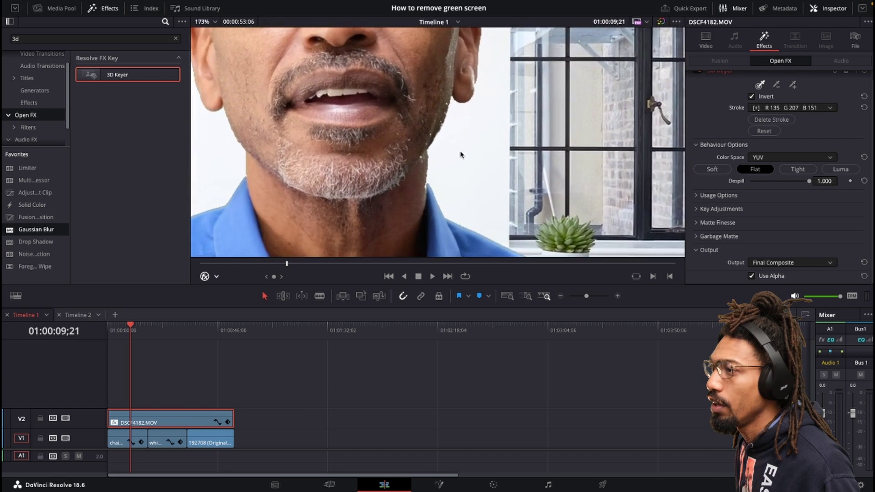
pyautogui.scroll(4, 428, 192)
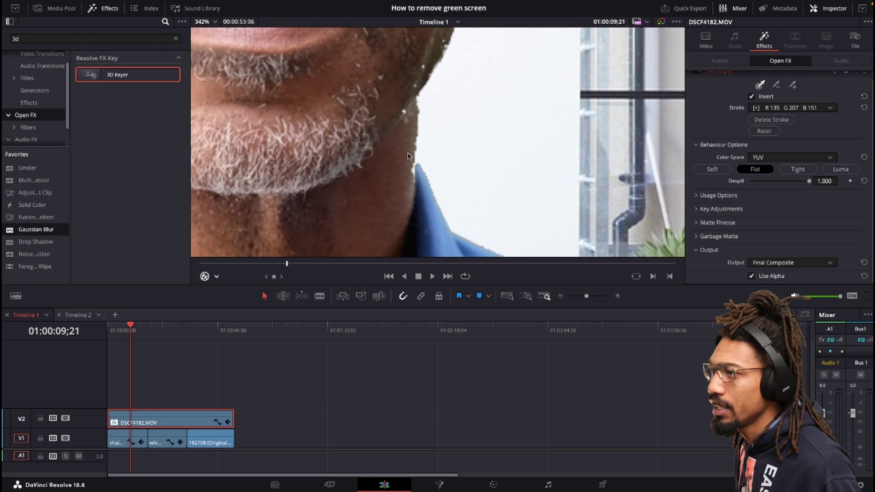
# Expand Matte Finesse and nudge Denoise up in its second tab.
pyautogui.click(697, 223)
pyautogui.scroll(-3, 793, 165)
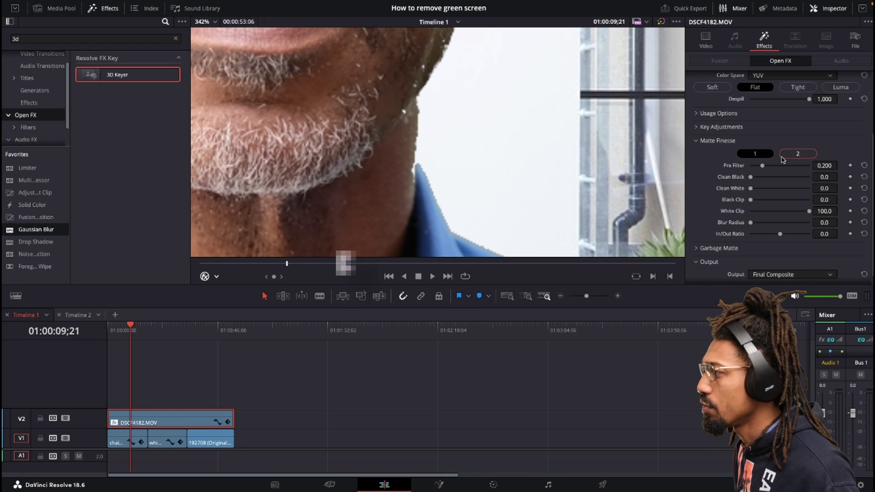
pyautogui.click(797, 154)
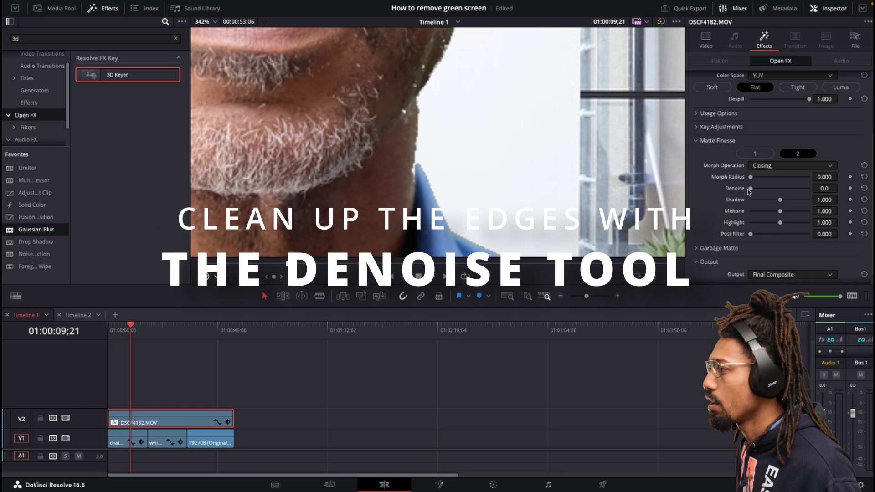
pyautogui.moveTo(752, 191); pyautogui.dragTo(753, 190)
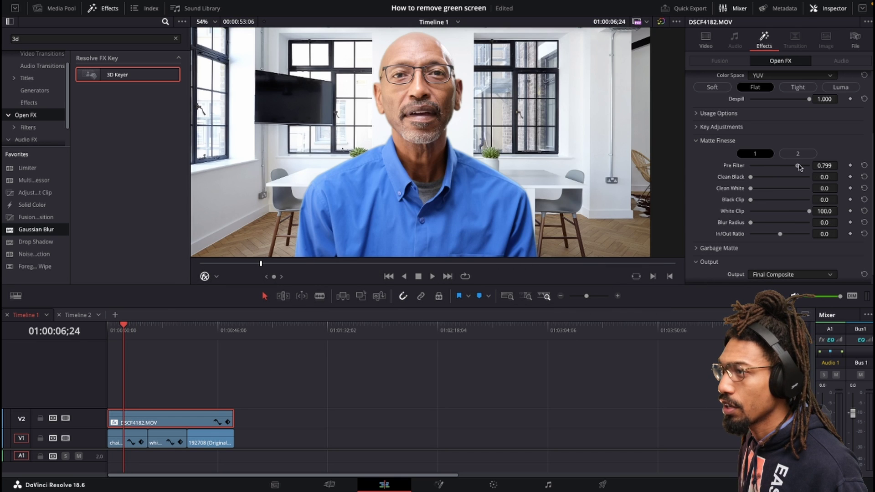
# Adjust the Matte Finesse Pre Filter until it settles at 0.845.
pyautogui.moveTo(799, 168)
pyautogui.mouseDown()
pyautogui.moveTo(749, 165)
pyautogui.moveTo(805, 167)
pyautogui.moveTo(763, 167)
pyautogui.moveTo(805, 175)
pyautogui.mouseUp()
pyautogui.scroll(4, 506, 60)
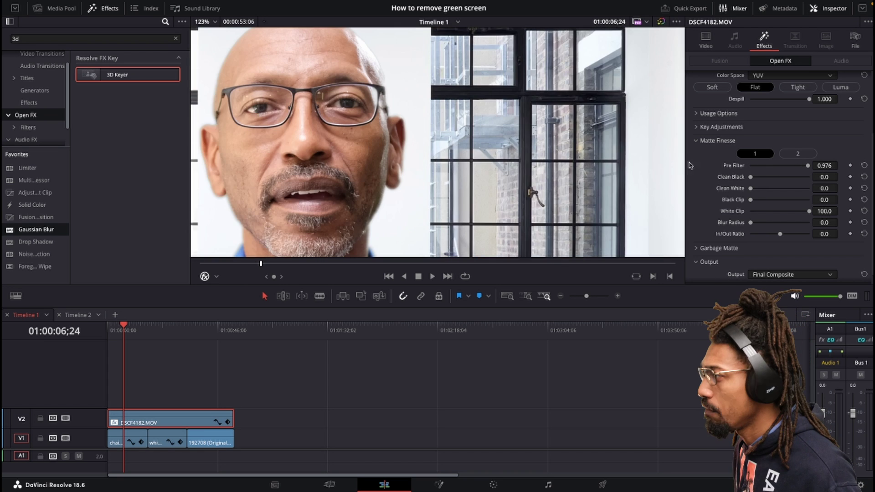
pyautogui.moveTo(809, 167); pyautogui.dragTo(754, 171)
pyautogui.scroll(3, 366, 90)
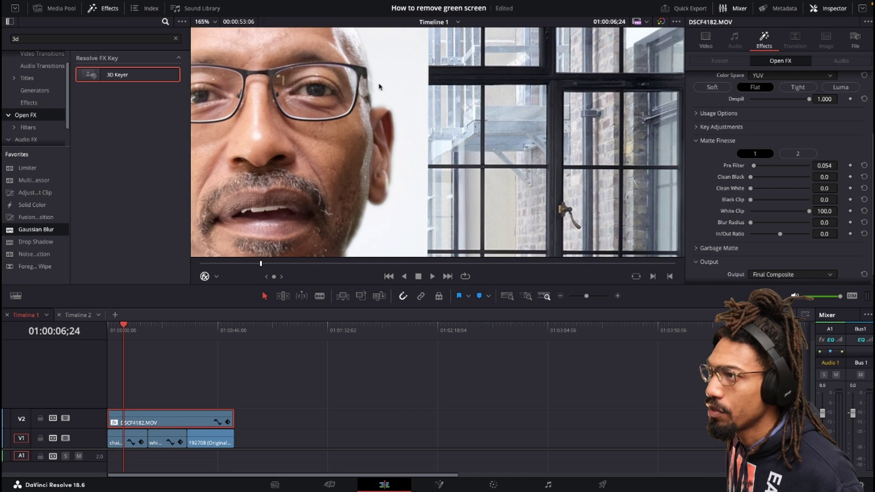
pyautogui.moveTo(752, 174); pyautogui.dragTo(808, 172)
pyautogui.scroll(-8, 262, 163)
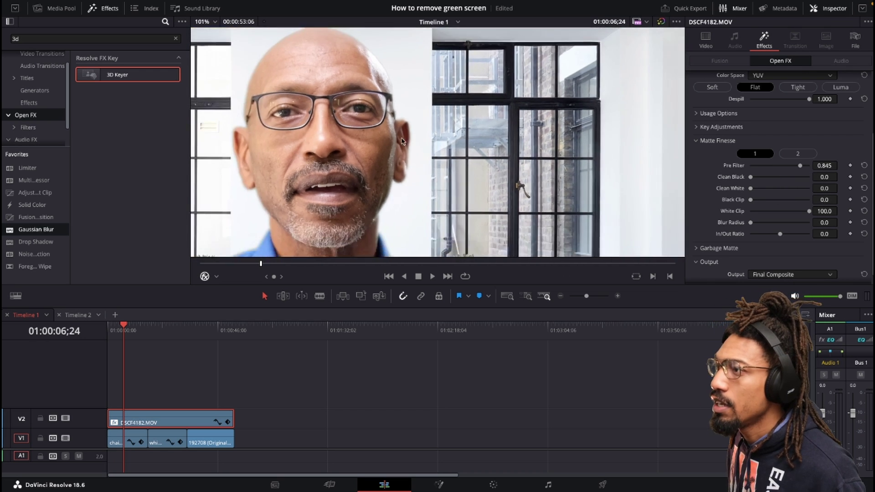
pyautogui.scroll(1, 447, 133)
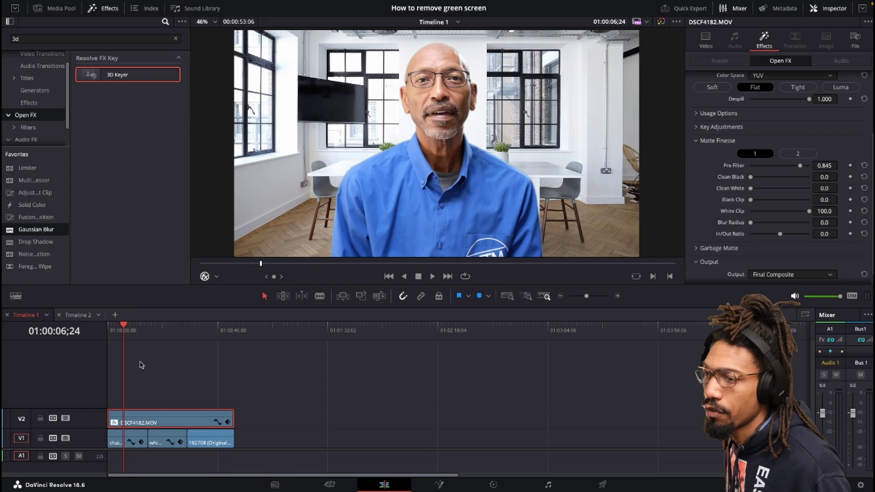
# Apply Gaussian Blur from Favorites to all three V1 office clips and preview a later frame.
pyautogui.moveTo(137, 336)
pyautogui.mouseDown()
pyautogui.moveTo(163, 337)
pyautogui.moveTo(132, 336)
pyautogui.mouseUp()
pyautogui.moveTo(220, 444); pyautogui.dragTo(110, 440)
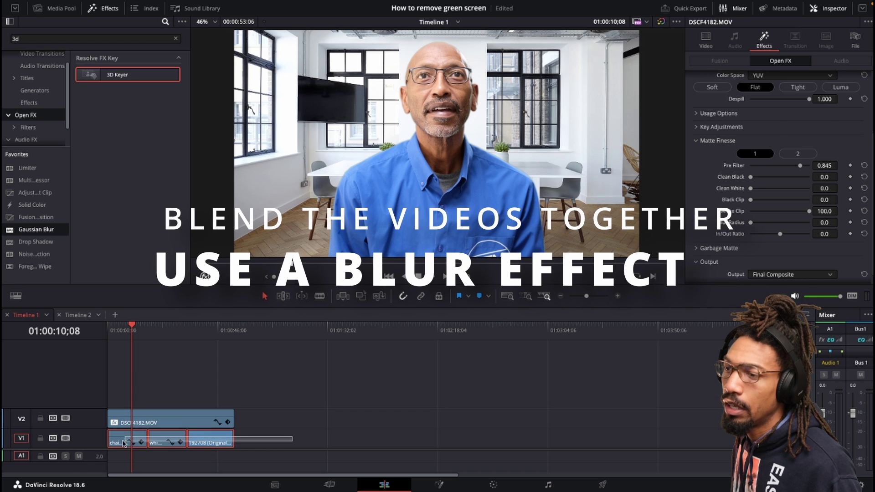
pyautogui.moveTo(36, 229); pyautogui.dragTo(132, 431)
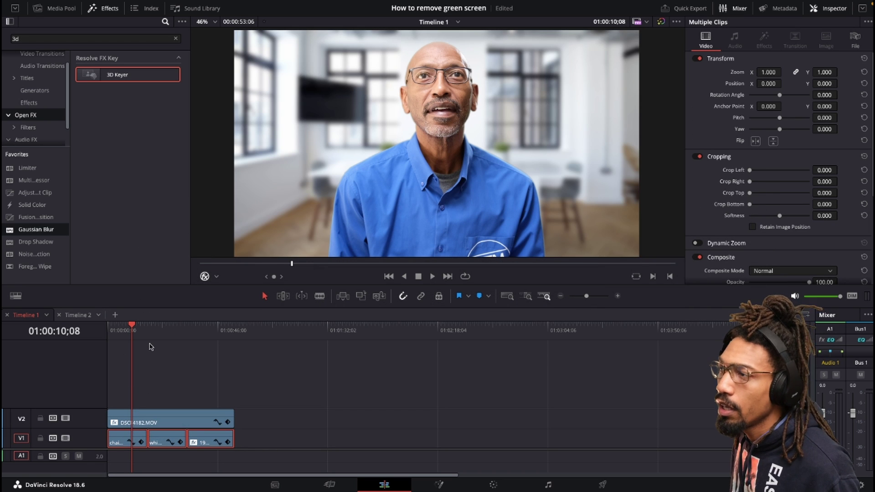
pyautogui.moveTo(138, 329); pyautogui.dragTo(173, 332)
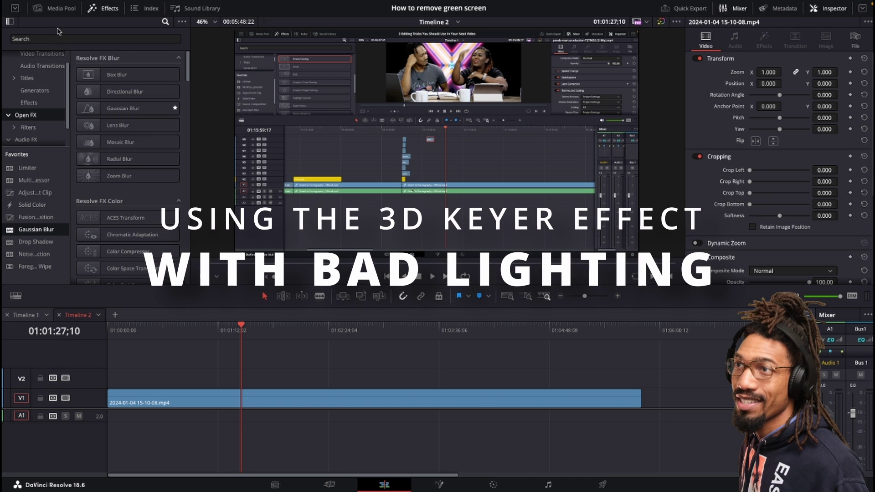
# Place DSCF1624.MOV from the Media Pool on V2 above the screen recording.
pyautogui.click(62, 9)
pyautogui.click(155, 103)
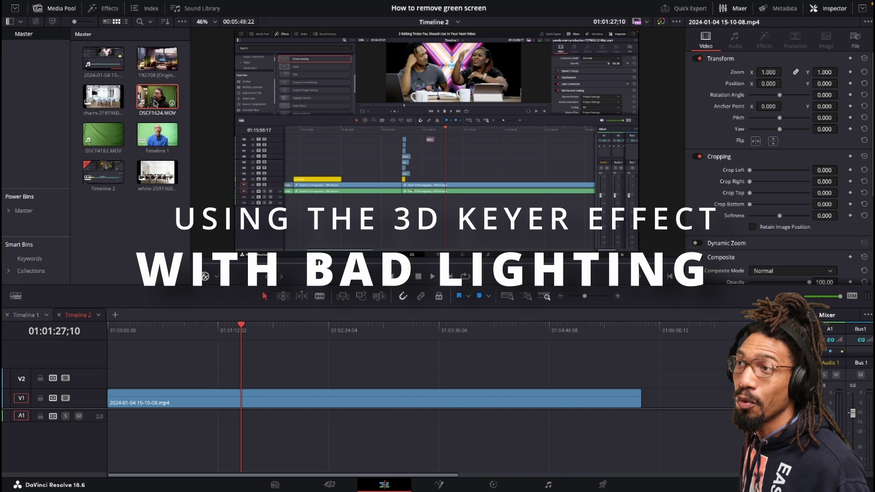
pyautogui.moveTo(156, 103); pyautogui.dragTo(309, 378)
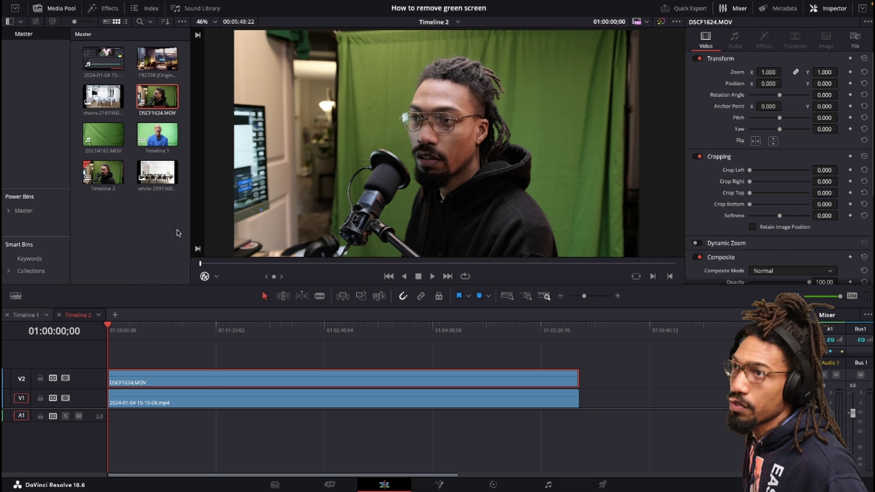
# Search the effects for '3' and apply the 3D Keyer to the DSCF1624.MOV clip.
pyautogui.click(105, 8)
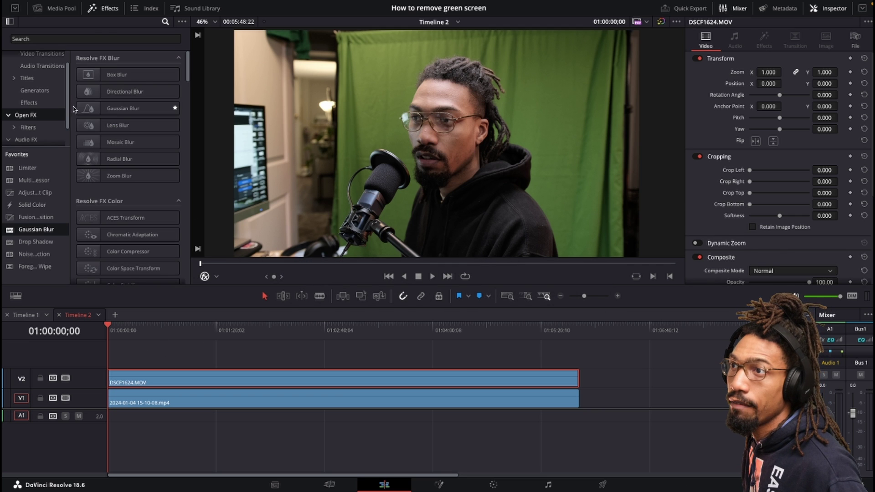
pyautogui.click(96, 38)
pyautogui.write('3d')
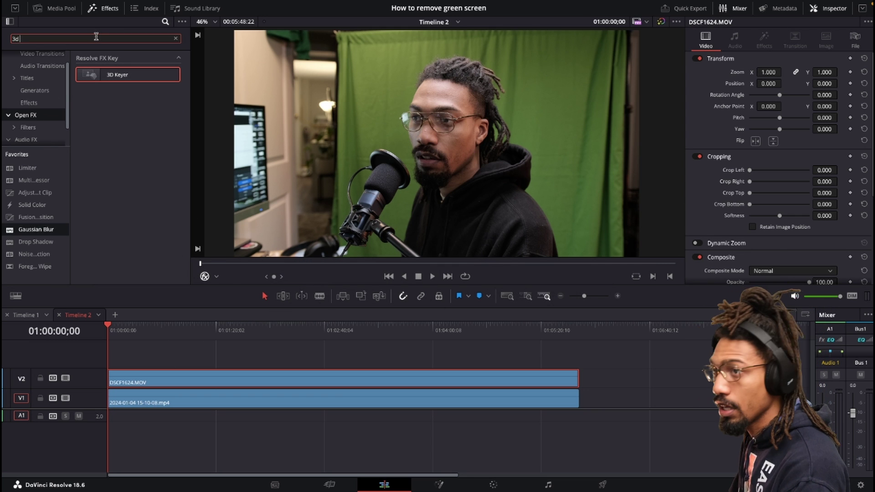
pyautogui.moveTo(128, 74); pyautogui.dragTo(173, 383)
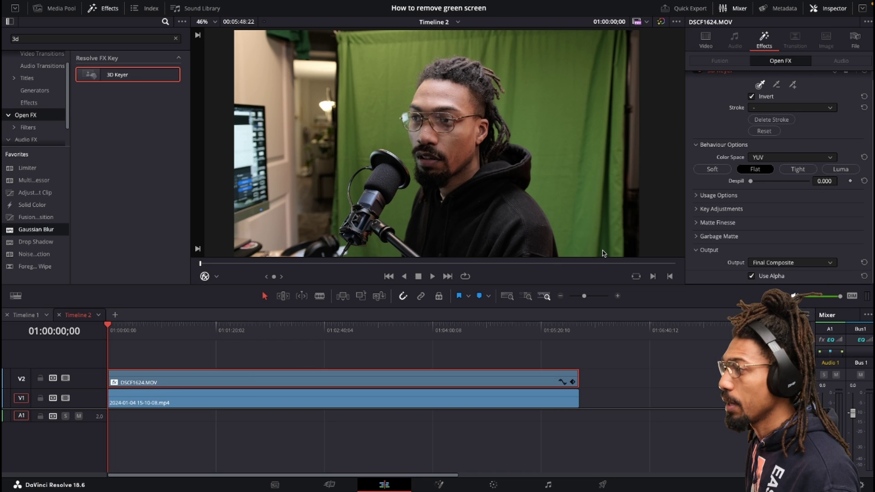
# Sample the green backdrop, reset the keyer samples, and resample the green with a new stroke.
pyautogui.moveTo(602, 254)
pyautogui.mouseDown()
pyautogui.moveTo(600, 150)
pyautogui.moveTo(583, 105)
pyautogui.moveTo(614, 84)
pyautogui.moveTo(589, 50)
pyautogui.moveTo(502, 33)
pyautogui.moveTo(444, 36)
pyautogui.moveTo(385, 65)
pyautogui.mouseUp()
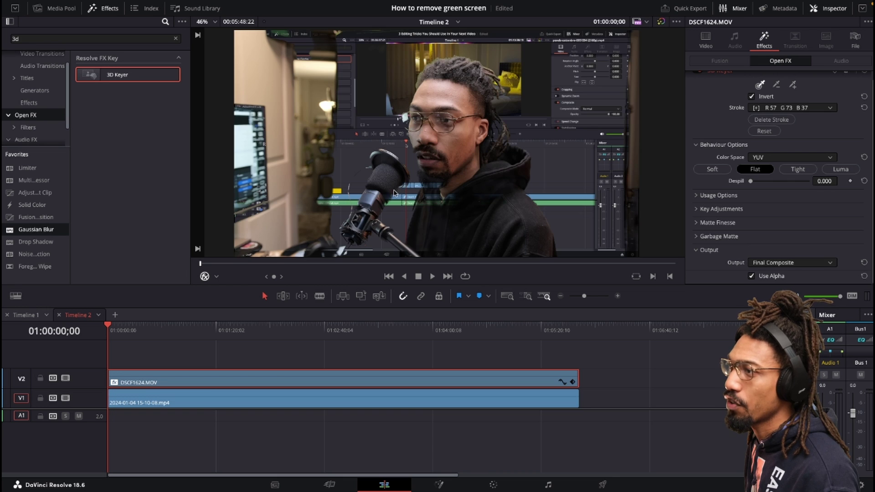
pyautogui.scroll(1, 860, 109)
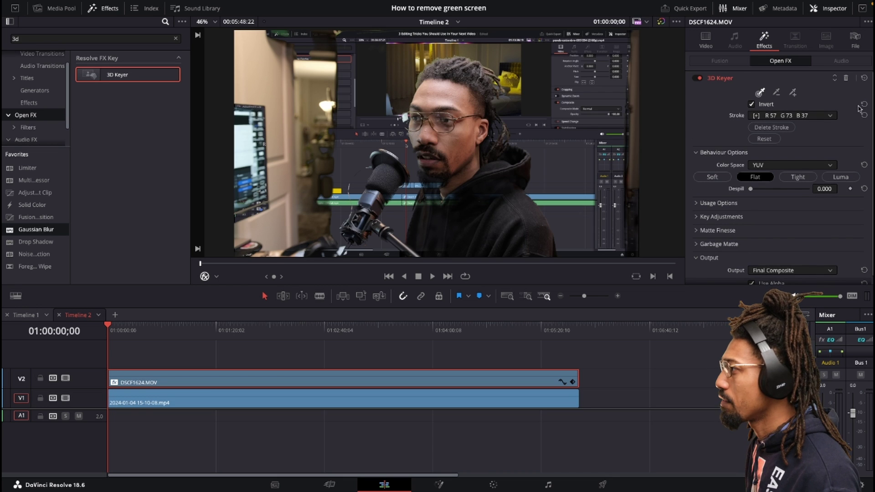
pyautogui.click(864, 78)
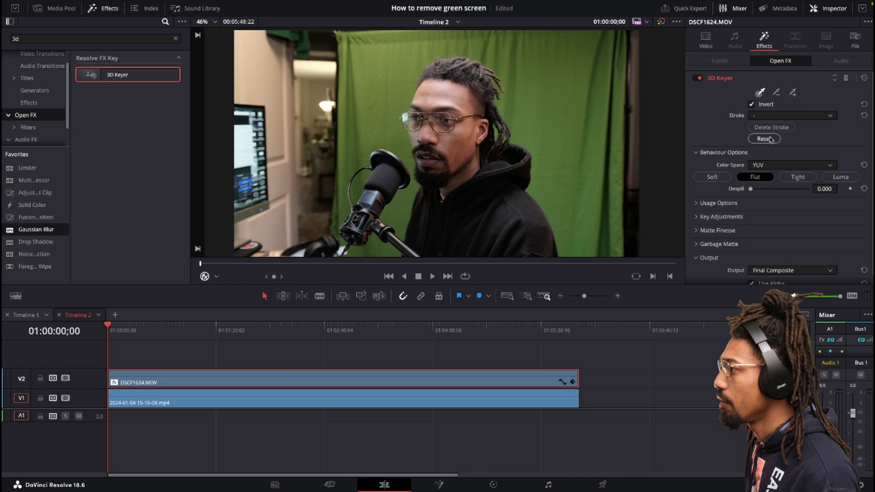
pyautogui.moveTo(593, 248)
pyautogui.mouseDown()
pyautogui.moveTo(570, 127)
pyautogui.moveTo(556, 88)
pyautogui.moveTo(528, 57)
pyautogui.moveTo(497, 38)
pyautogui.moveTo(453, 36)
pyautogui.moveTo(374, 57)
pyautogui.moveTo(499, 34)
pyautogui.moveTo(557, 39)
pyautogui.moveTo(579, 42)
pyautogui.moveTo(603, 64)
pyautogui.moveTo(616, 100)
pyautogui.mouseUp()
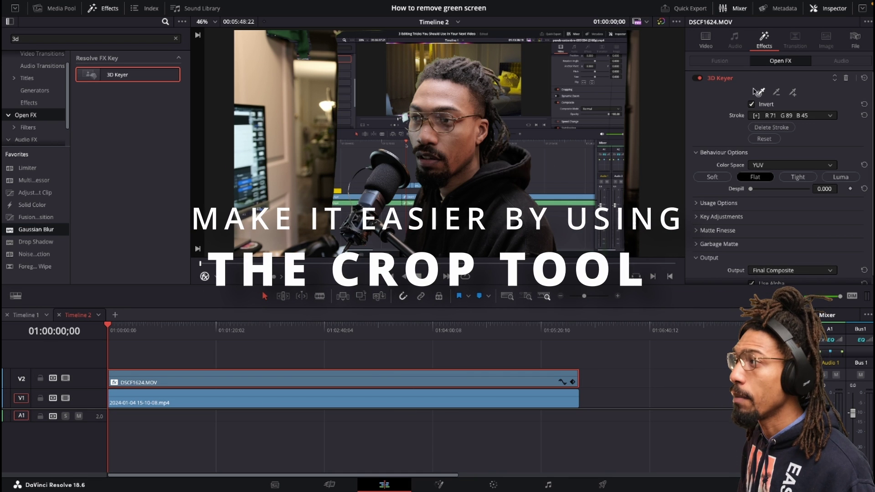
# Set Crop Left on DSCF1624.MOV to 571.600 in the Inspector's Cropping settings.
pyautogui.click(707, 41)
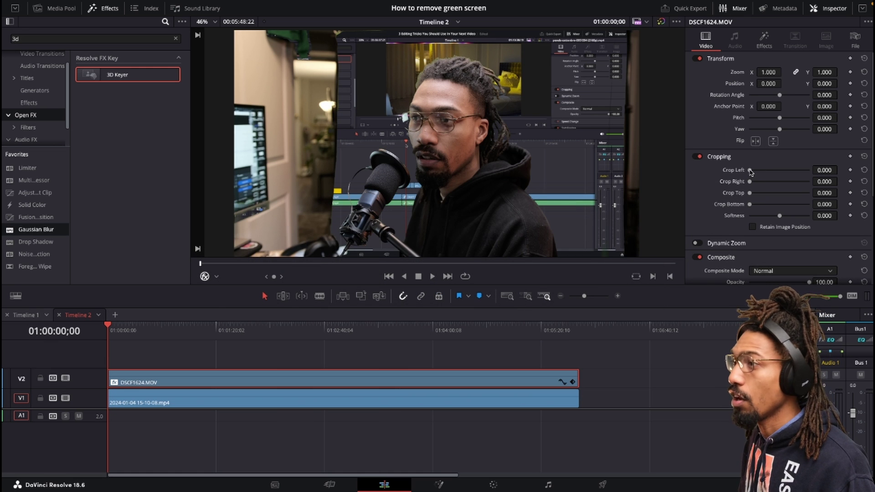
pyautogui.moveTo(750, 172); pyautogui.dragTo(768, 172)
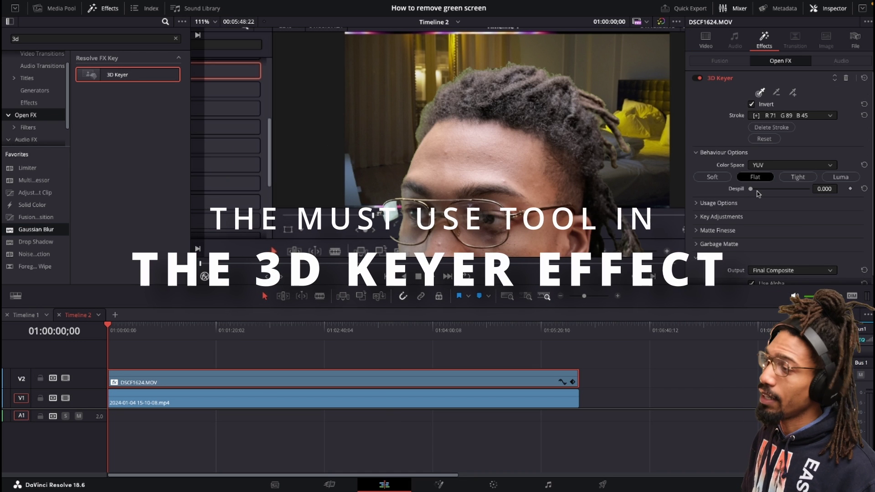
# Raise Despill to 1.000, then try Matte Finesse Denoise and set it back to 0.0.
pyautogui.moveTo(751, 189); pyautogui.dragTo(753, 189)
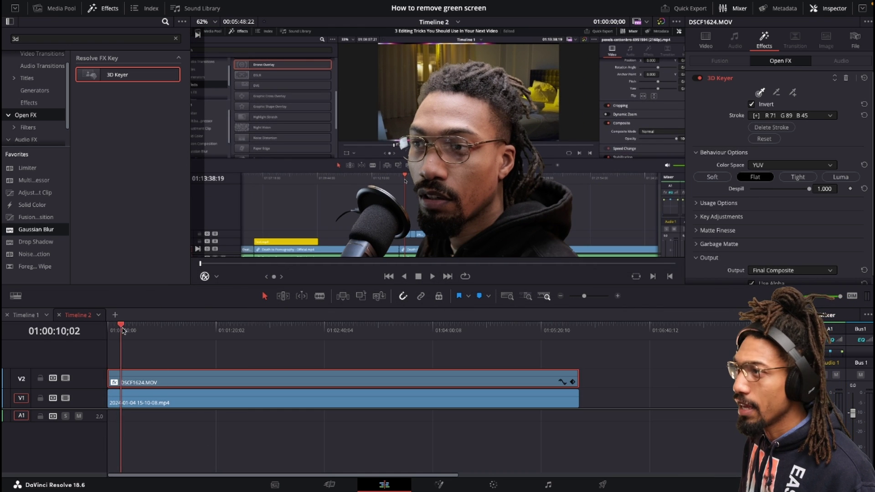
pyautogui.moveTo(123, 332)
pyautogui.mouseDown()
pyautogui.moveTo(147, 332)
pyautogui.moveTo(130, 332)
pyautogui.mouseUp()
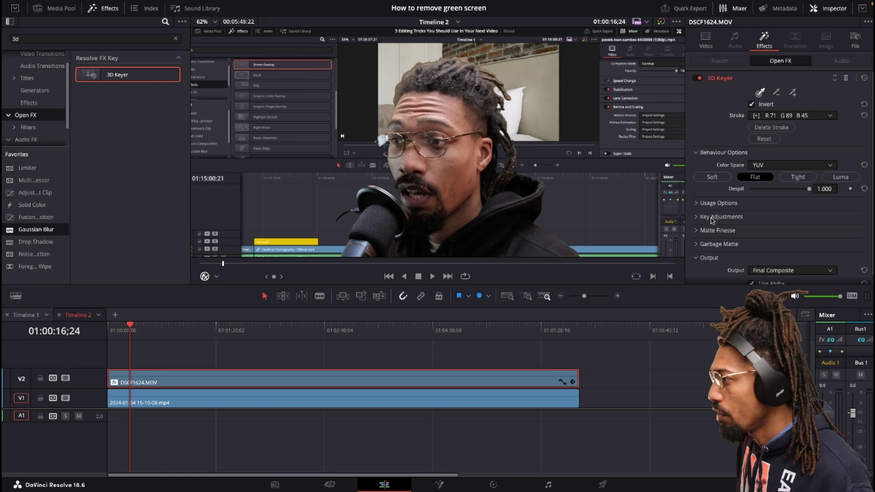
pyautogui.click(718, 230)
pyautogui.scroll(-4, 766, 209)
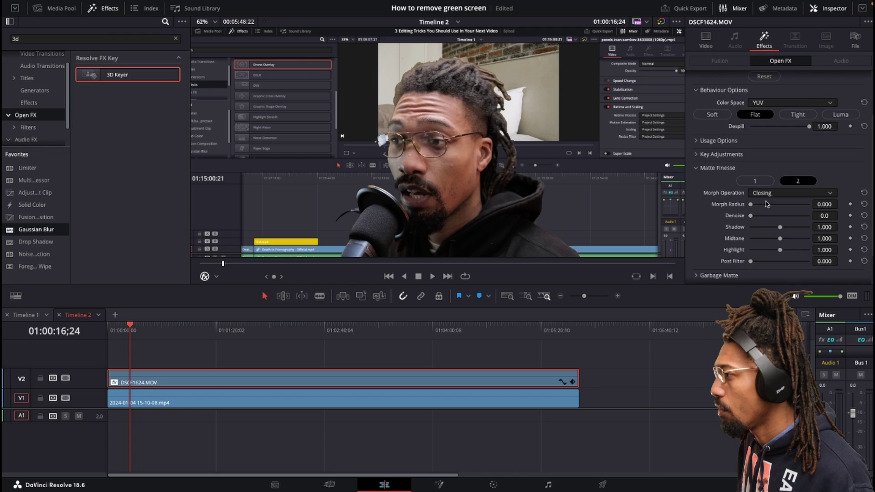
pyautogui.scroll(-2, 767, 203)
pyautogui.moveTo(751, 189); pyautogui.dragTo(771, 190)
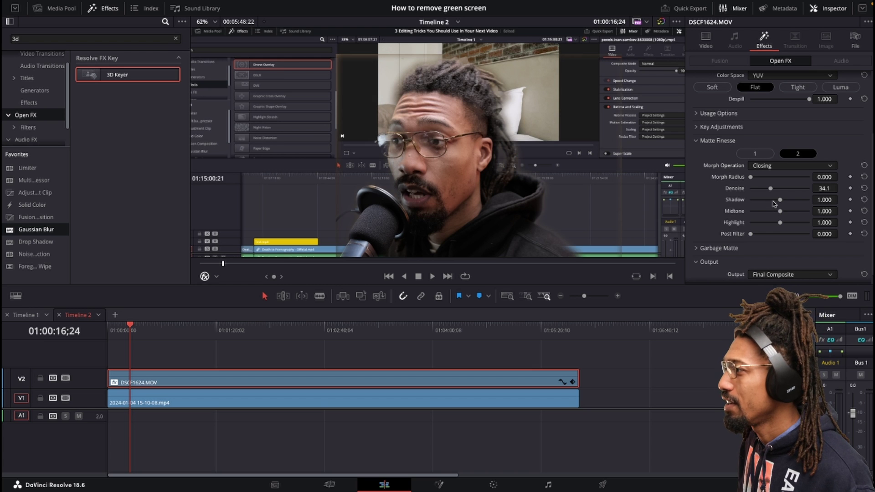
pyautogui.moveTo(771, 190); pyautogui.dragTo(736, 188)
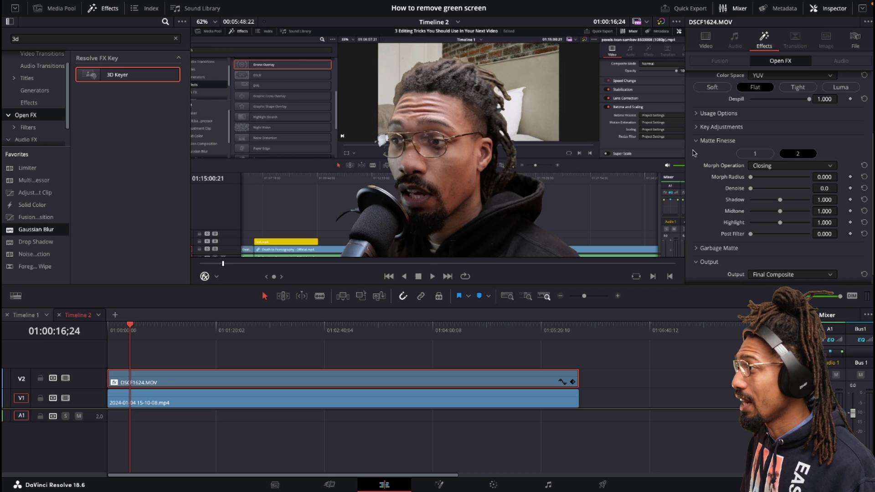
pyautogui.scroll(4, 740, 113)
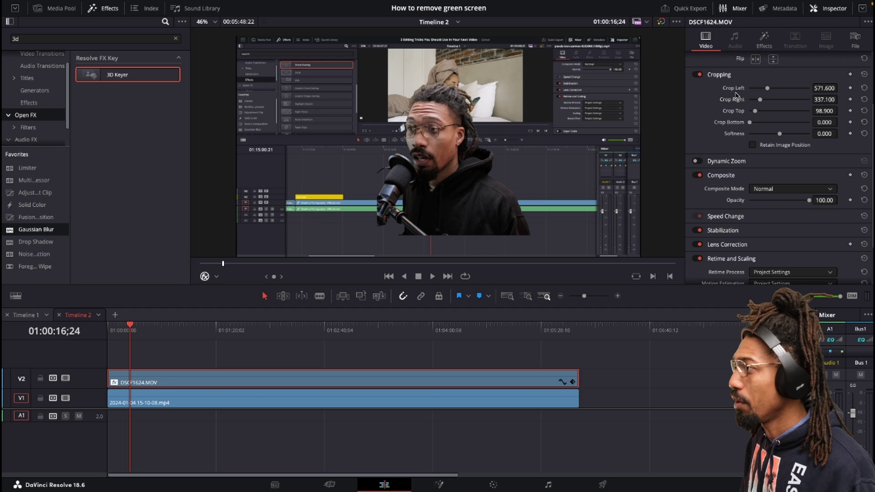
# Using the viewer's Transform overlay, shrink the V2 presenter and move it into the bottom-right corner.
pyautogui.click(218, 277)
pyautogui.click(215, 288)
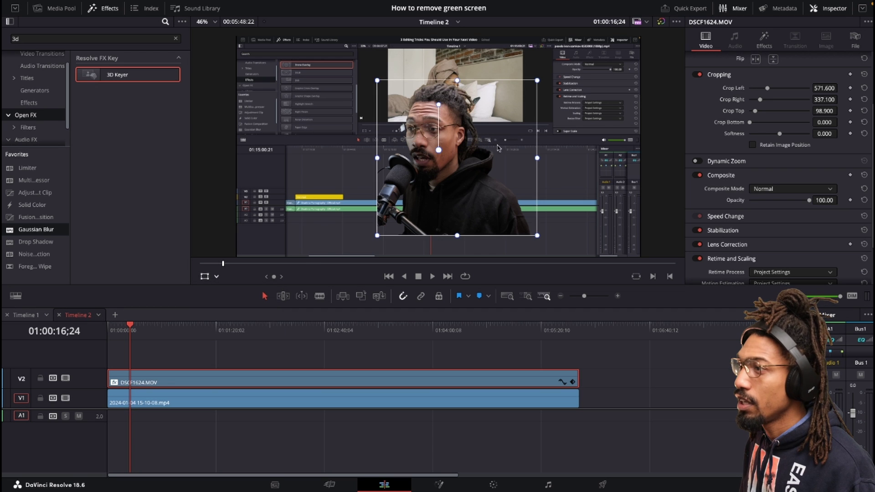
pyautogui.moveTo(528, 181); pyautogui.dragTo(549, 184)
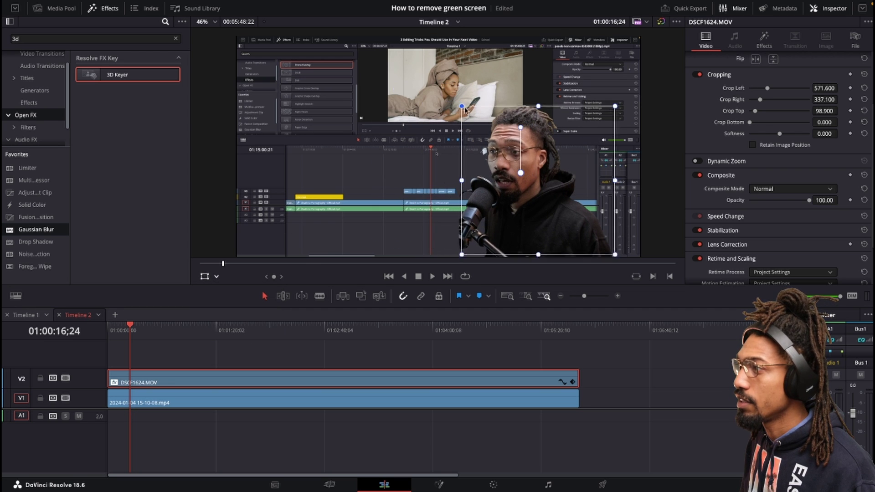
pyautogui.moveTo(497, 125); pyautogui.dragTo(531, 157)
pyautogui.moveTo(574, 192); pyautogui.dragTo(569, 194)
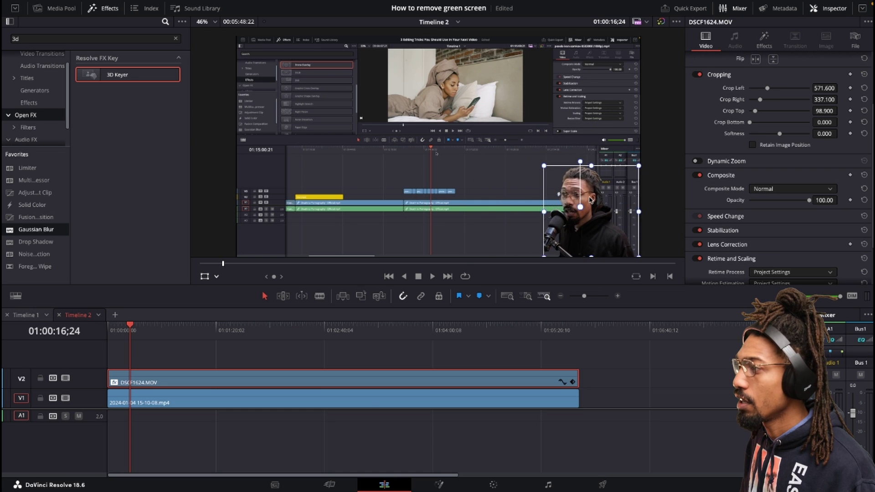